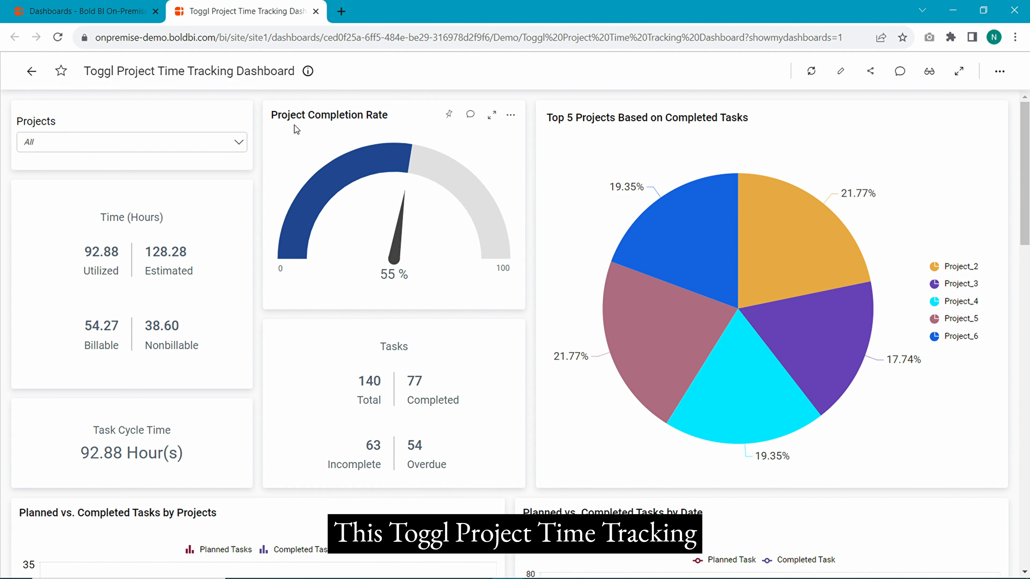
Look over the Toggl Project Time Tracking Dashboard's widgets, from the summary cards to the Open Tasks Summary table
scroll(301, 145, "down", 6)
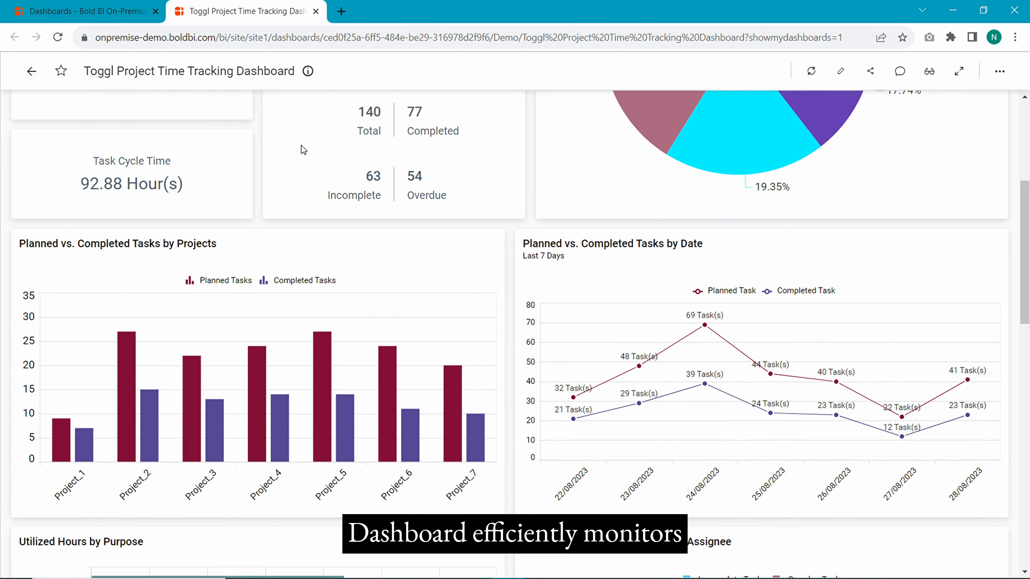
scroll(301, 146, "down", 15)
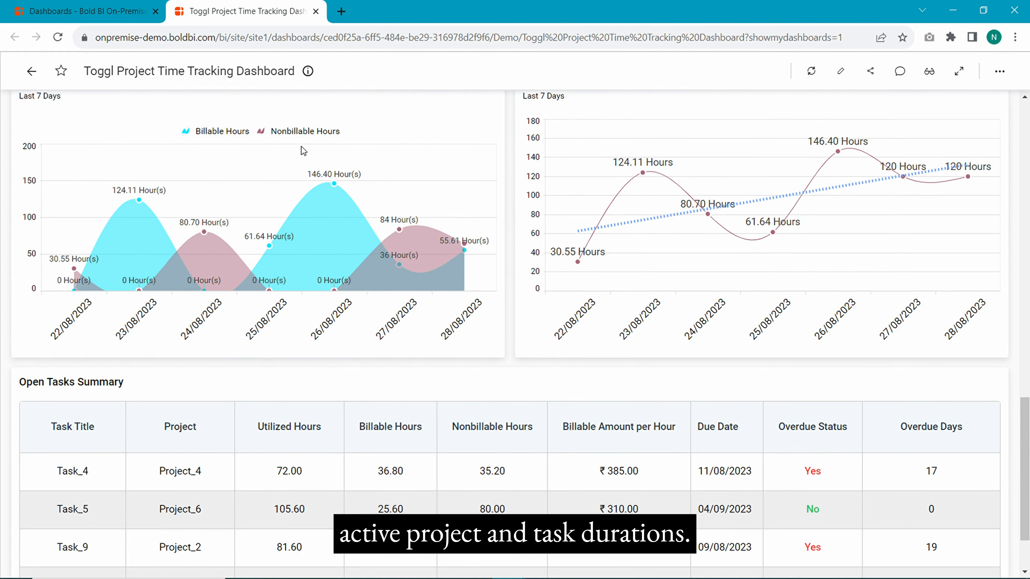
scroll(301, 146, "down", 2)
scroll(301, 147, "up", 8)
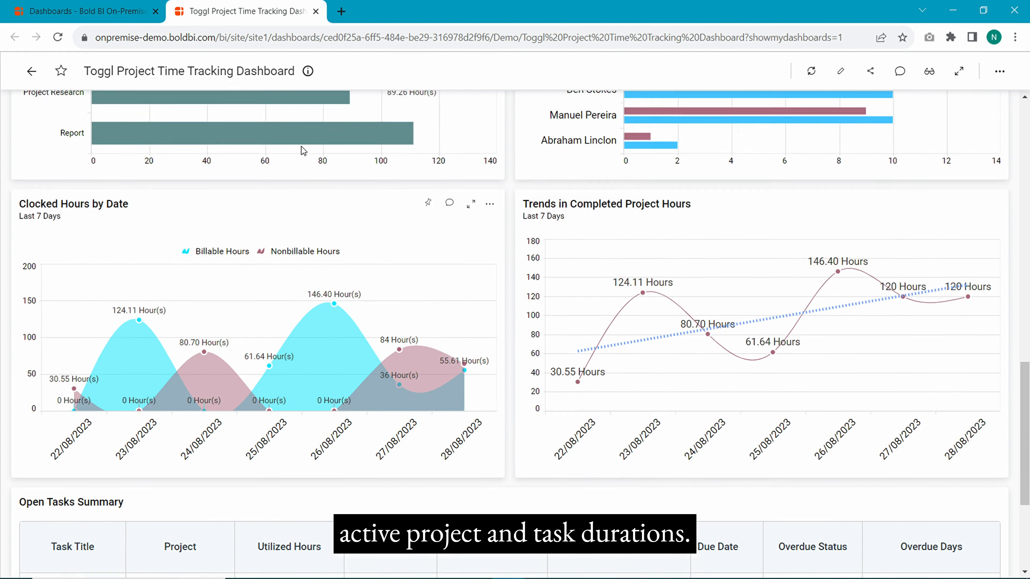
scroll(301, 147, "up", 8)
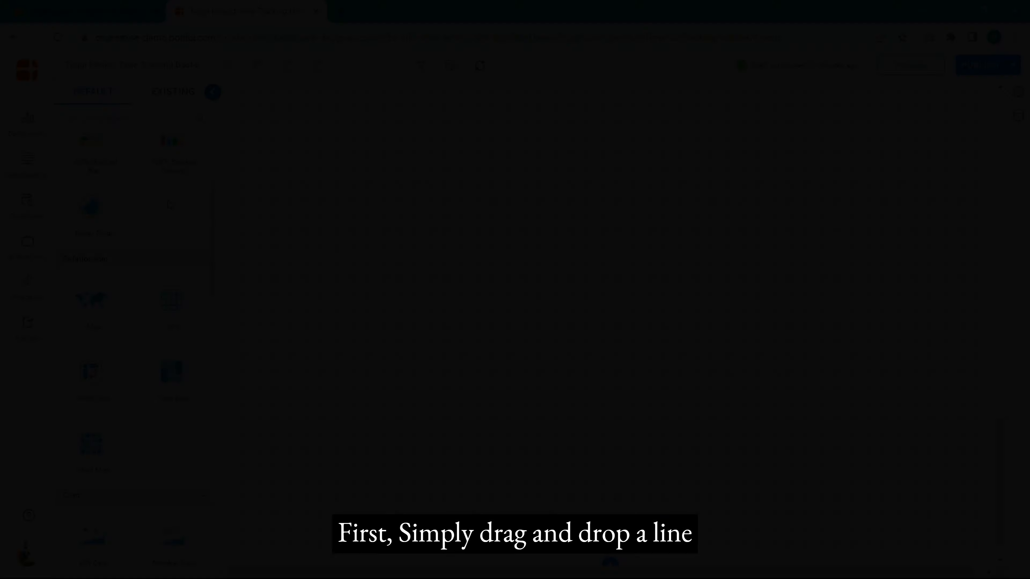
Add an enlarged Line chart to the empty canvas, titled "Planned vs. Completed Tasks by Date" with the subtitle "Last 7 Days"
scroll(167, 203, "down", 5)
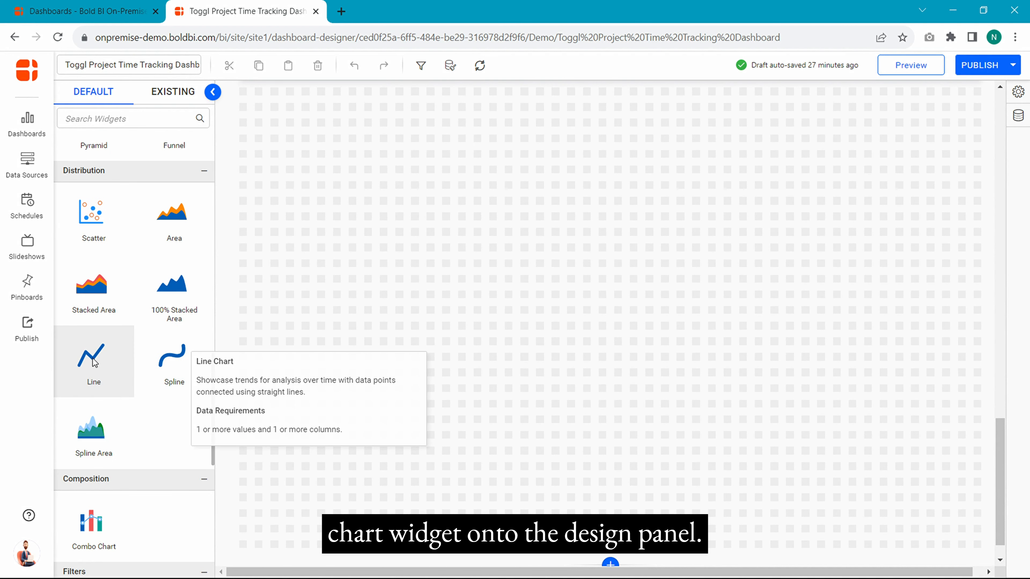
left_click_drag(91, 356, 245, 92)
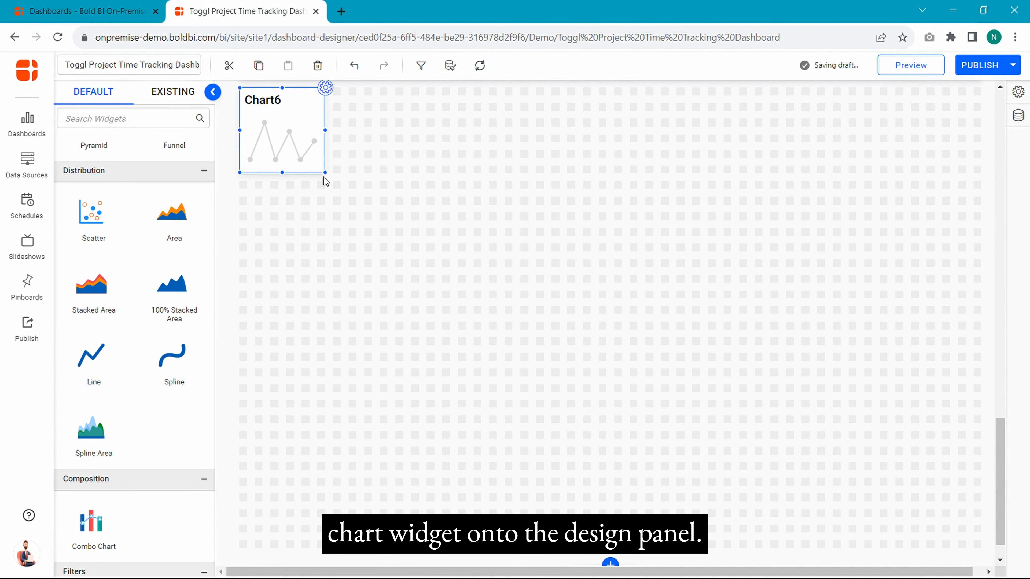
left_click_drag(325, 179, 607, 314)
left_click(607, 88)
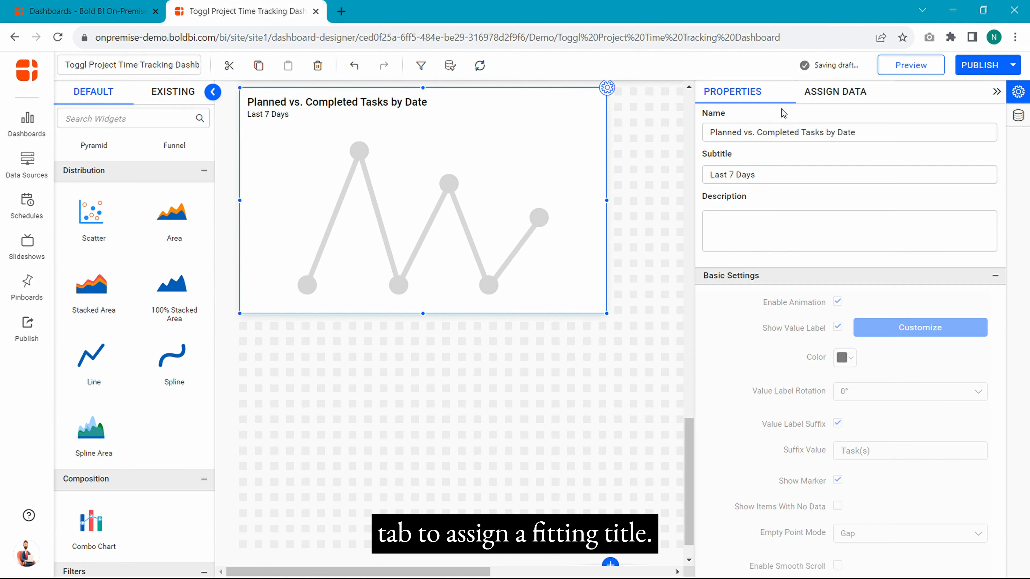
Assign the id and Completed_Task_Id measures to the chart's values as Planned Task and Completed Task, with Show Value Label enabled
left_click(834, 92)
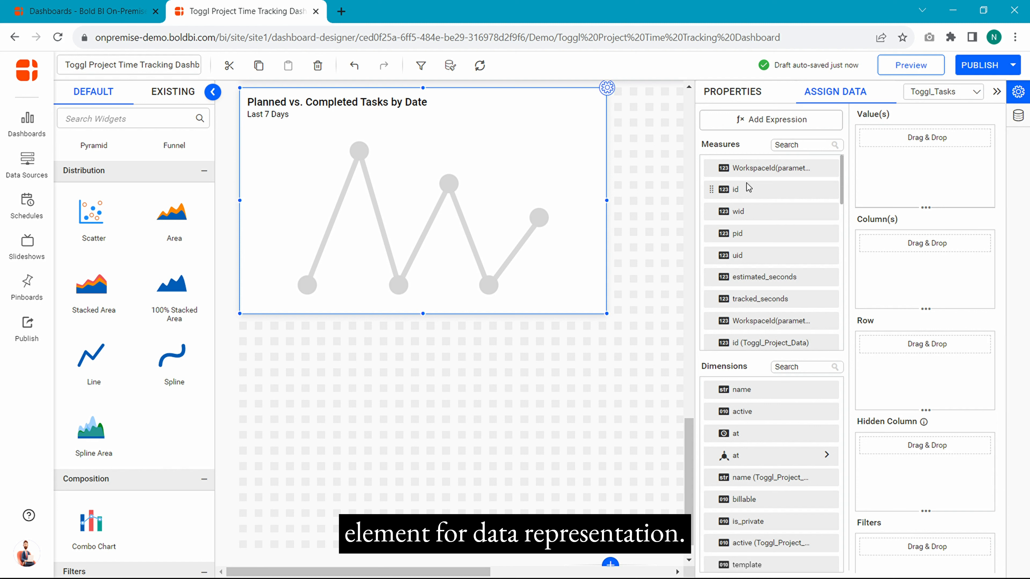
left_click_drag(747, 189, 898, 157)
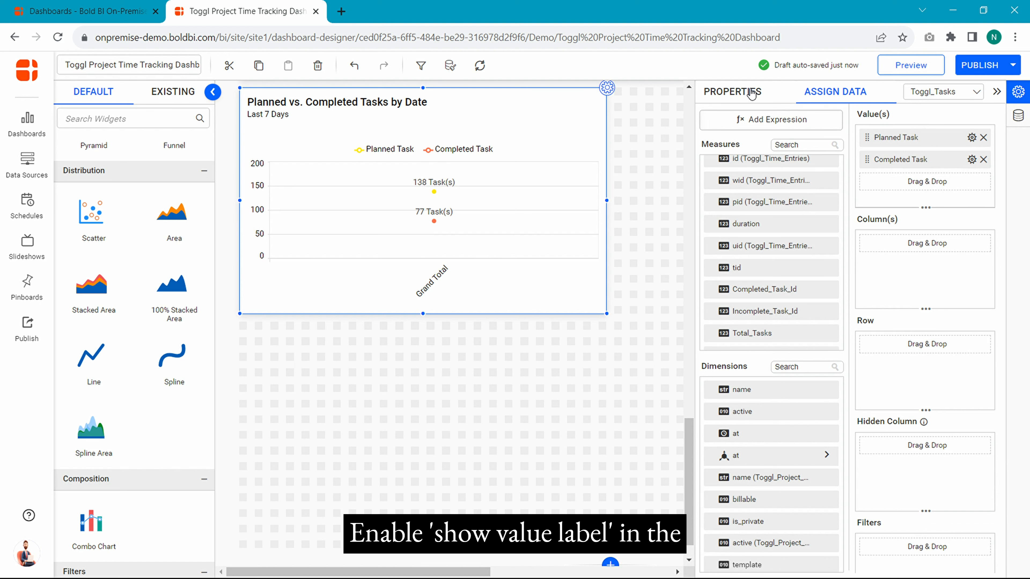
left_click(732, 91)
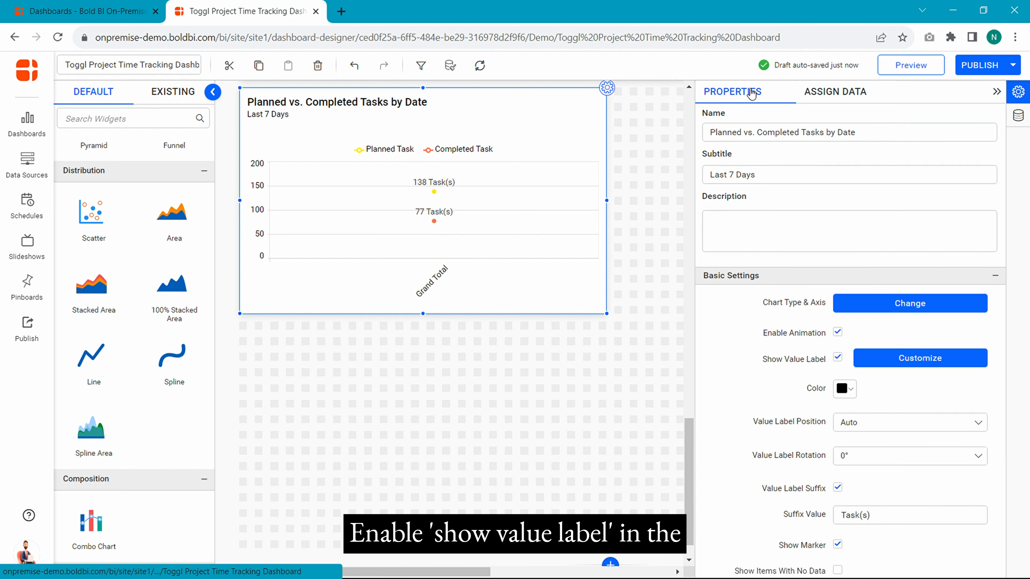
left_click(838, 359)
left_click(837, 359)
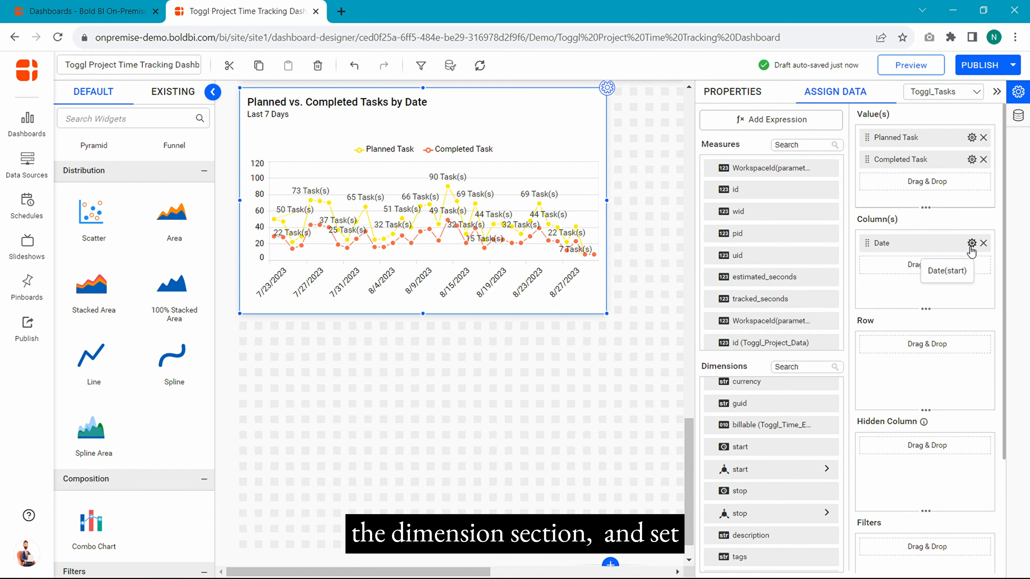
Limit the chart's Date column to the last 7 days with a relative date filter
left_click(971, 243)
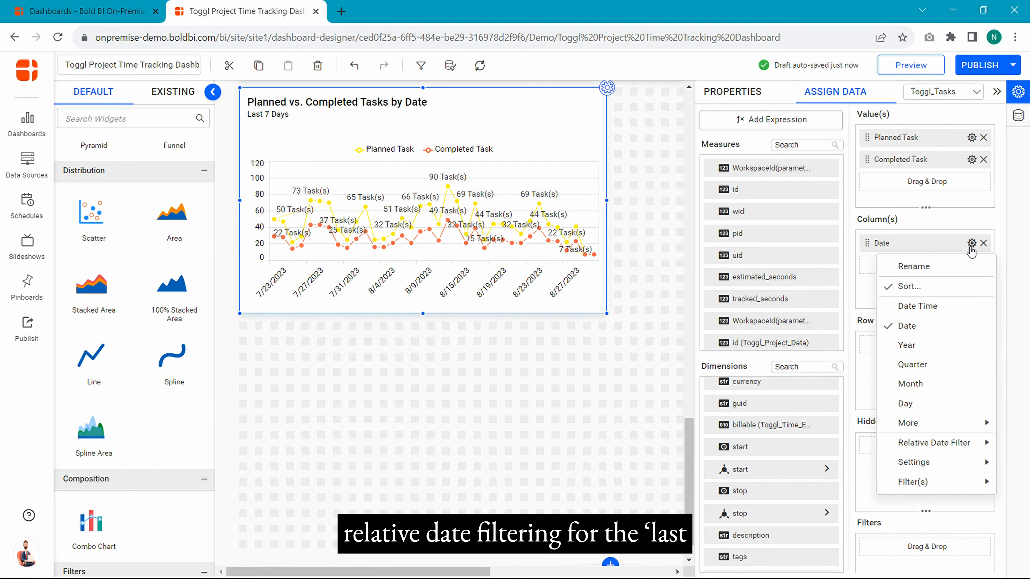
mouse_move(924, 444)
left_click(819, 447)
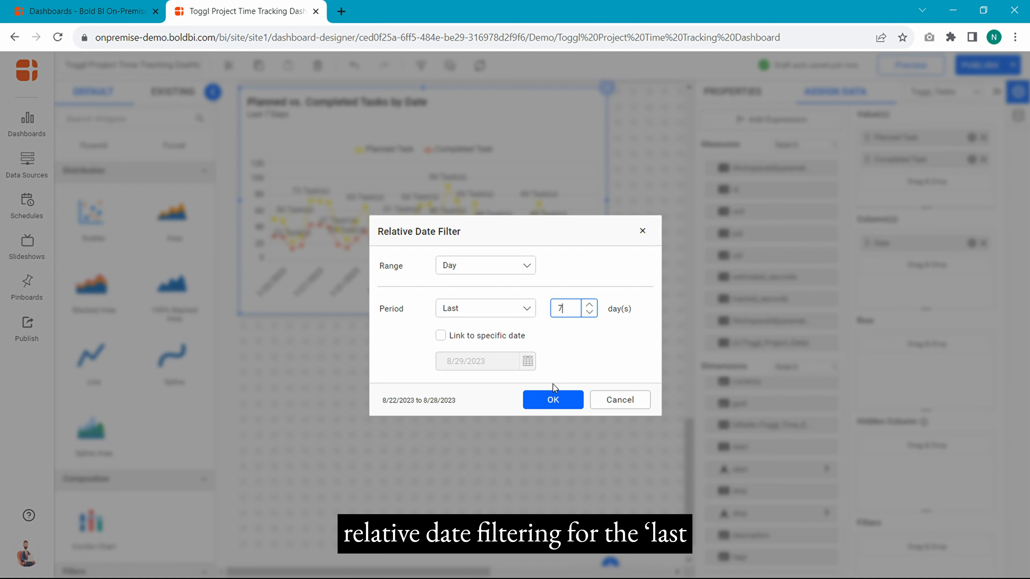
left_click(554, 400)
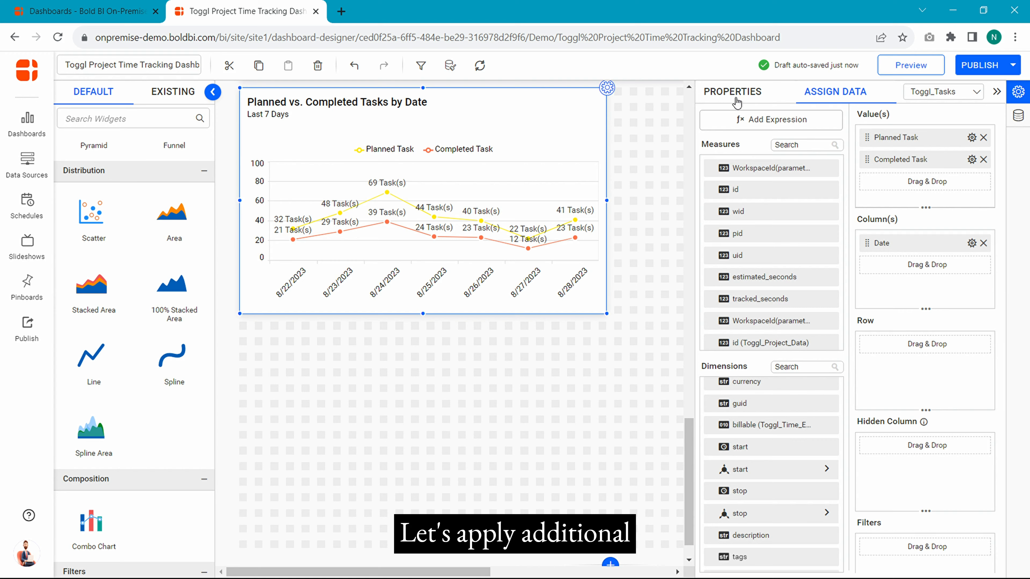
Examine the line chart's basic settings, including the animation option and the chart type and axis choices
left_click(746, 97)
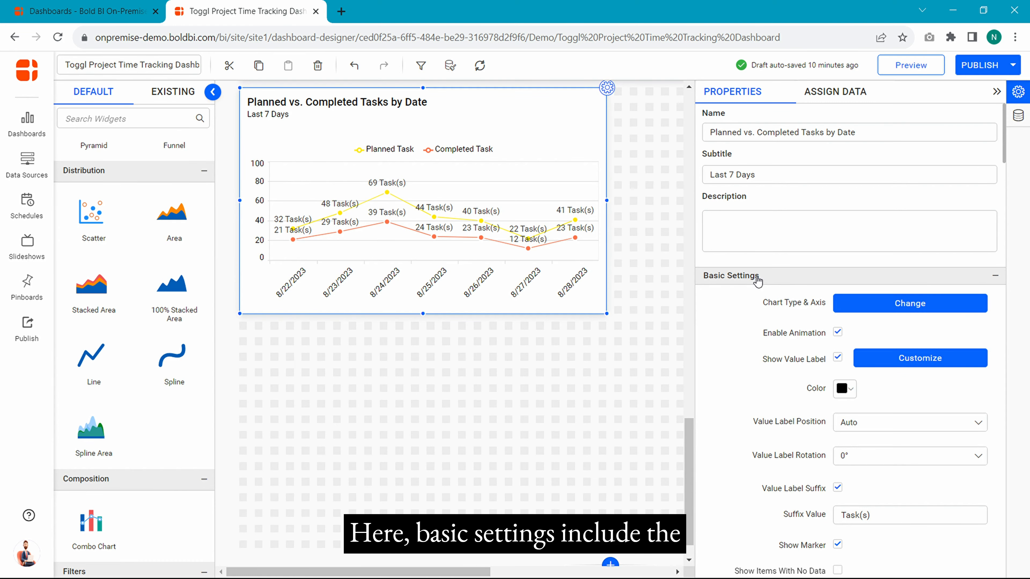
left_click(837, 330)
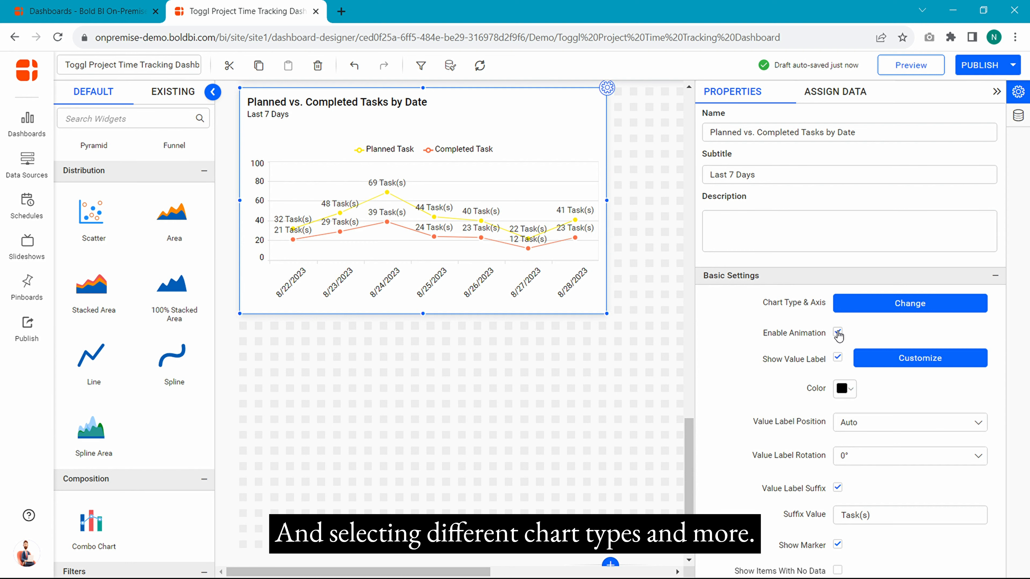
left_click(846, 304)
left_click(595, 256)
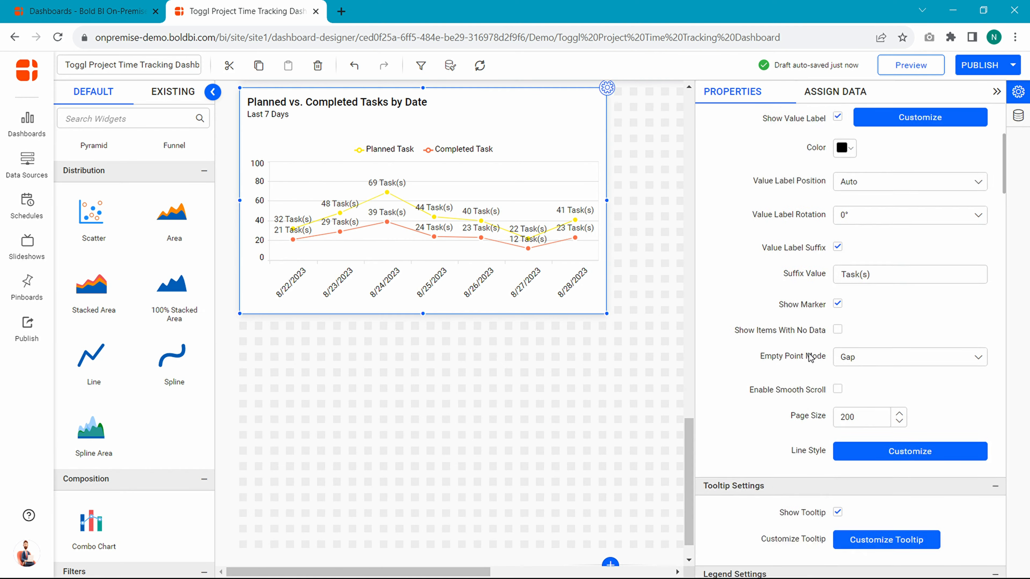
Examine the chart's tooltip and legend settings, including custom legend names, legend position and legend shape
scroll(763, 355, "down", 5)
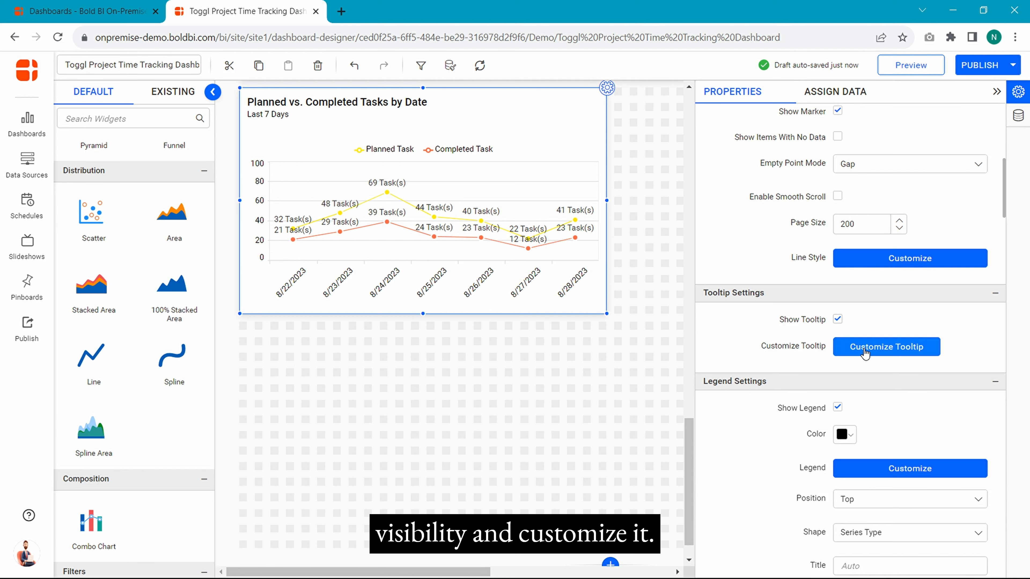
left_click(865, 353)
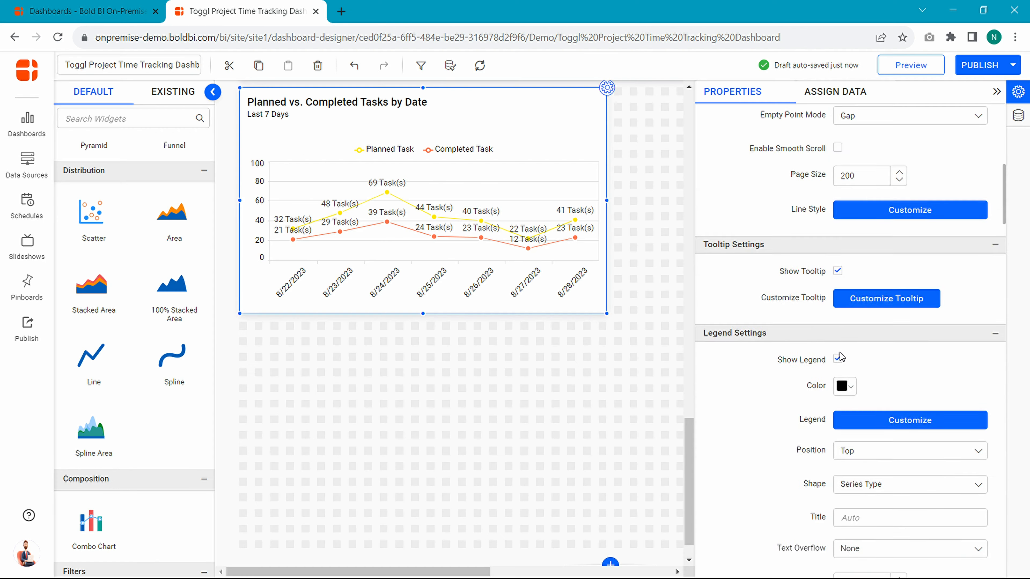
scroll(851, 330, "down", 3)
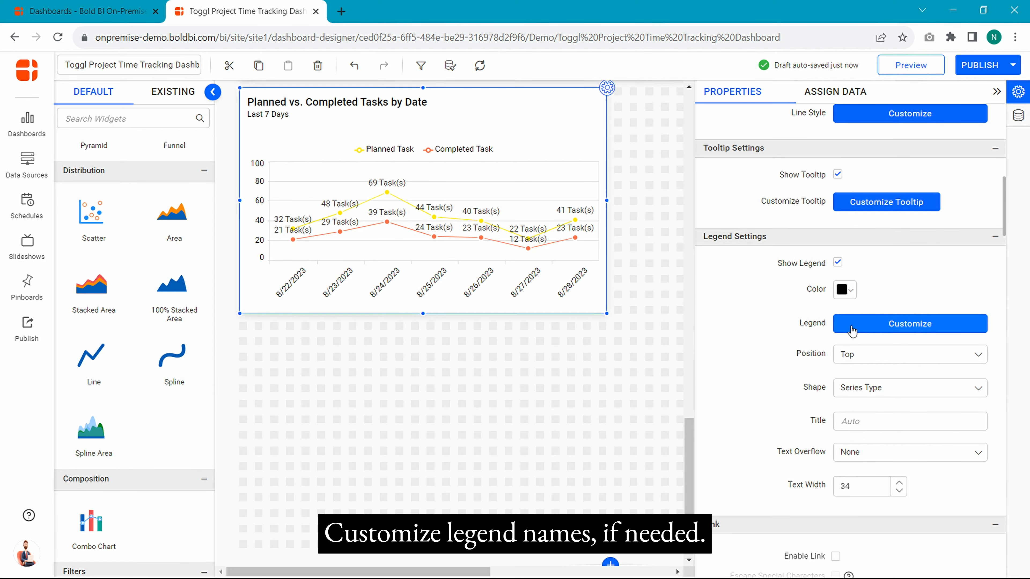
left_click(852, 331)
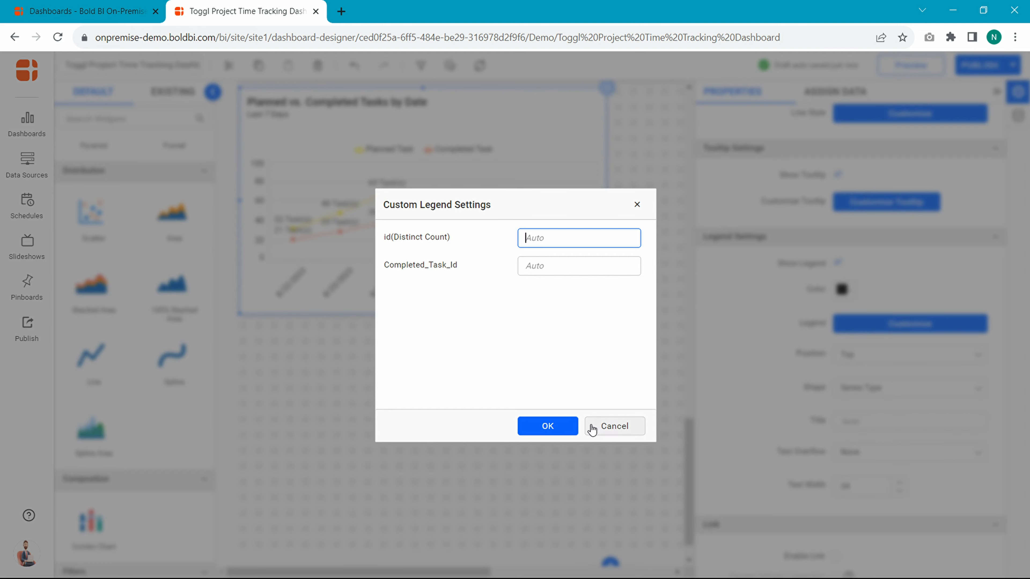
left_click(593, 426)
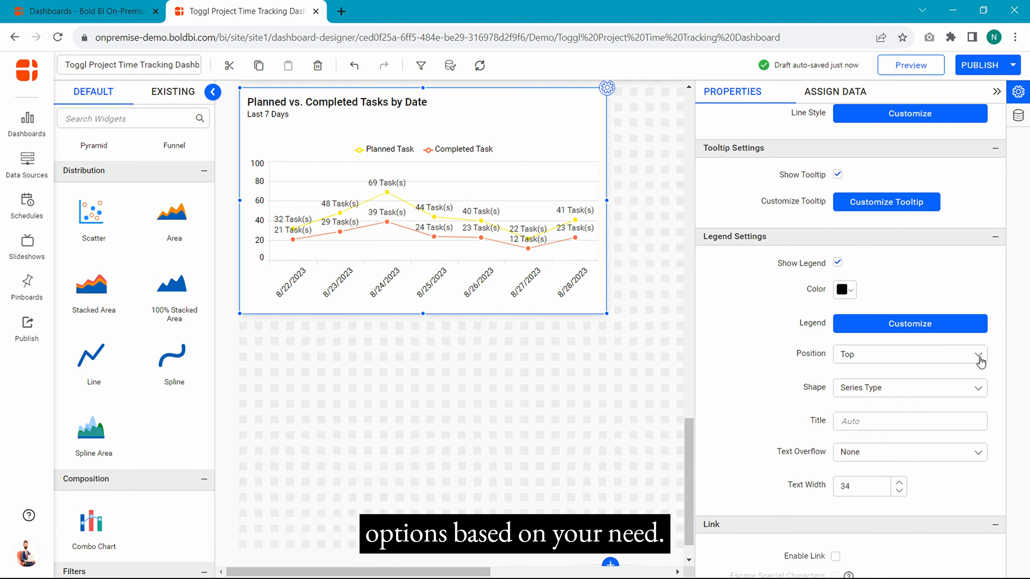
left_click(980, 389)
left_click(981, 391)
scroll(908, 445, "down", 10)
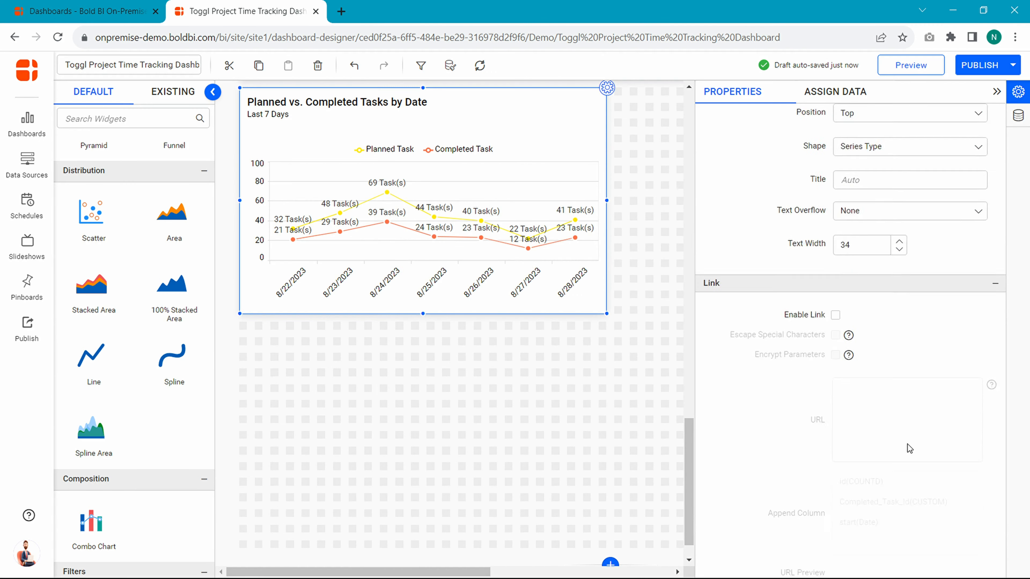
left_click(980, 397)
Color the chart's id series dark red (#850e36) and its Completed_Task_Id series purple
scroll(897, 434, "down", 8)
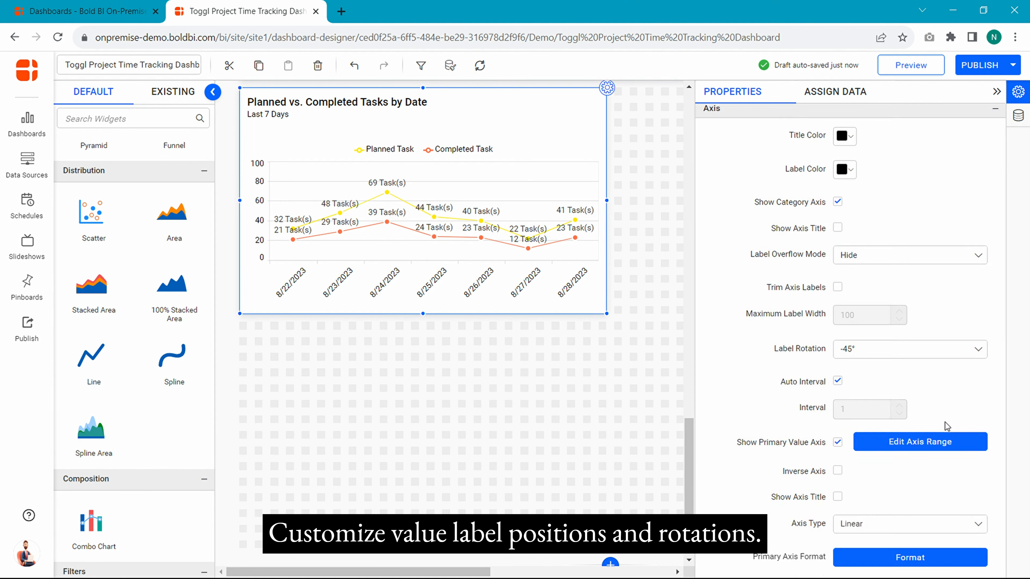
scroll(896, 434, "down", 5)
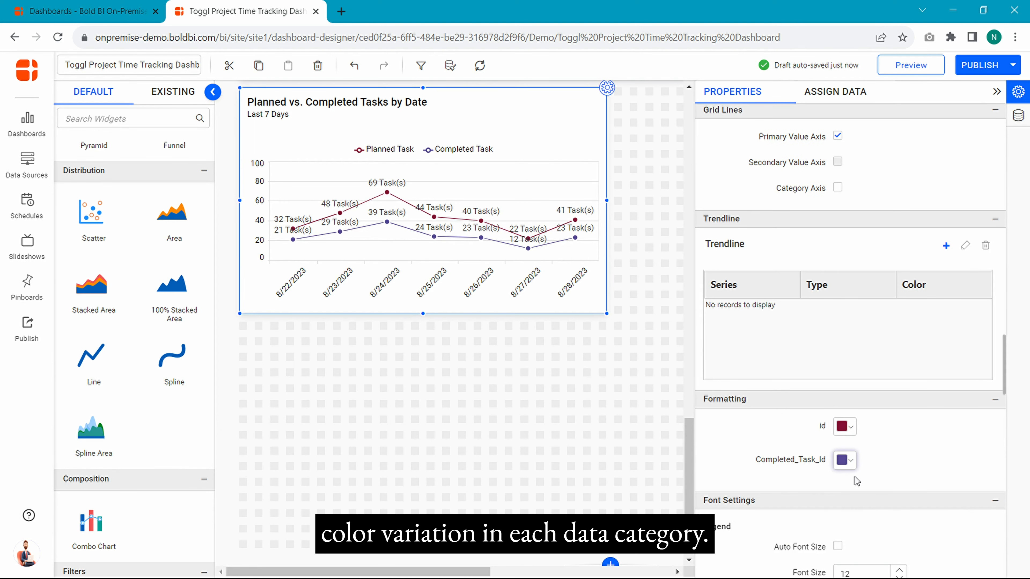
left_click(851, 430)
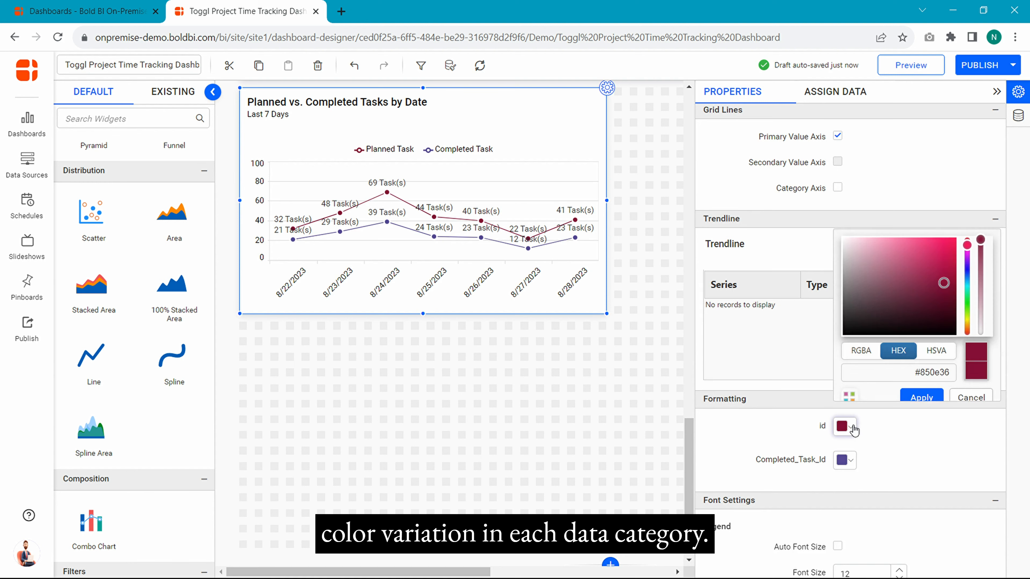
Review the chart's remaining default properties, such as font settings, filter, container appearance and container actions
scroll(855, 468, "down", 5)
scroll(853, 466, "down", 15)
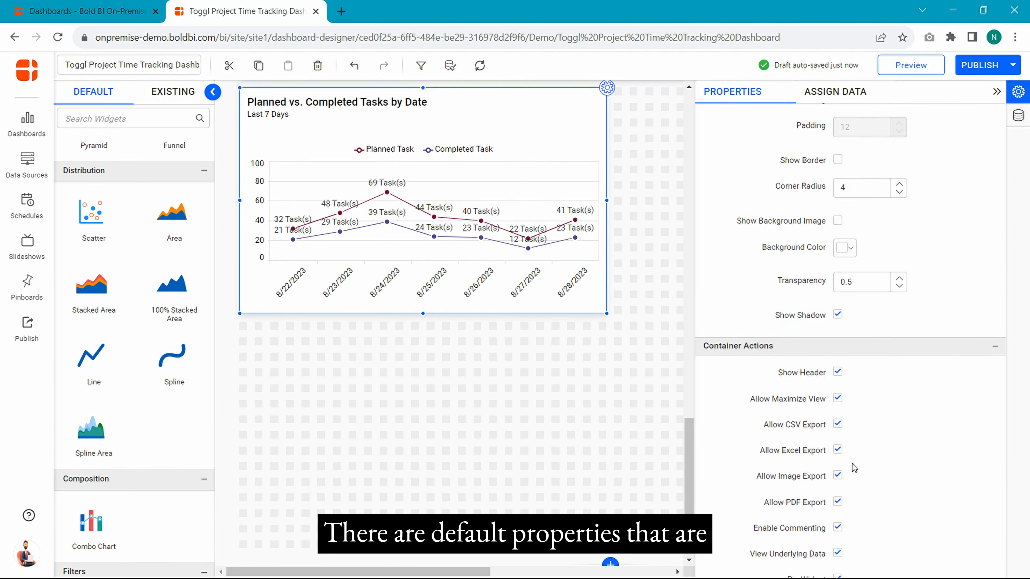
scroll(852, 463, "up", 15)
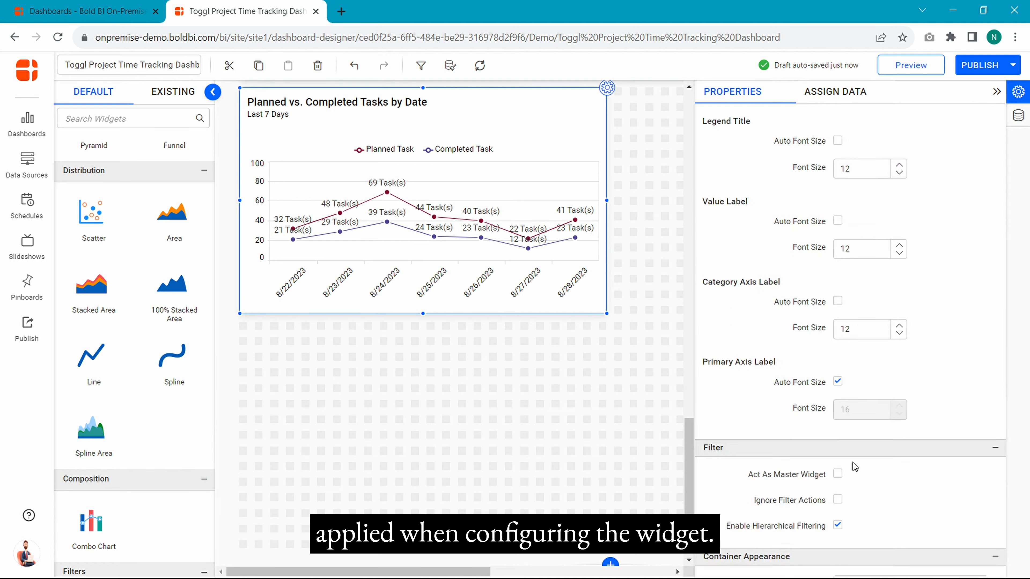
scroll(853, 462, "up", 15)
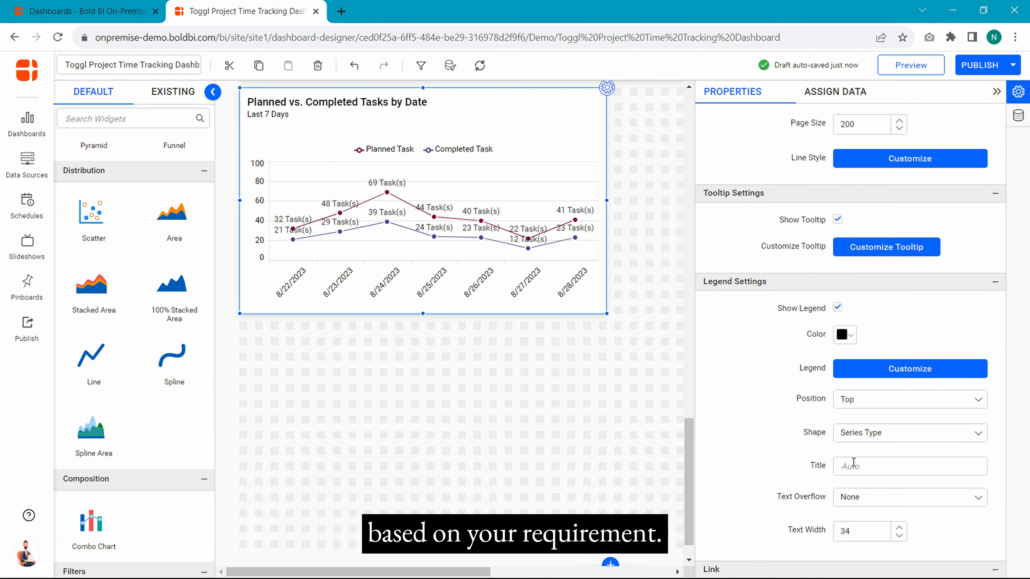
scroll(854, 463, "up", 2)
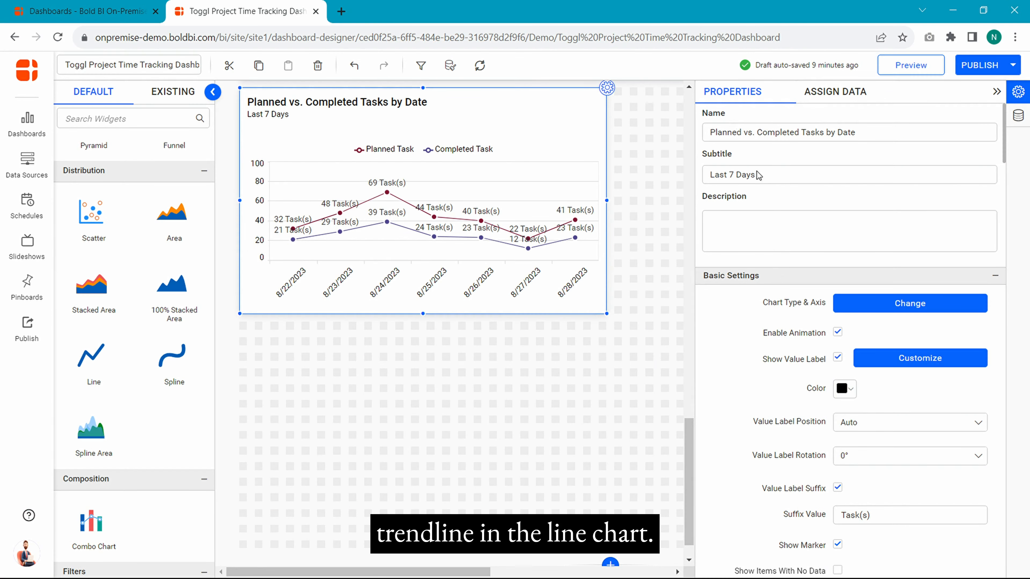
Add a solid Linear trendline for the id(COUNTD) series with line width 1 and color #77a7fbff
scroll(782, 247, "down", 20)
scroll(785, 263, "down", 10)
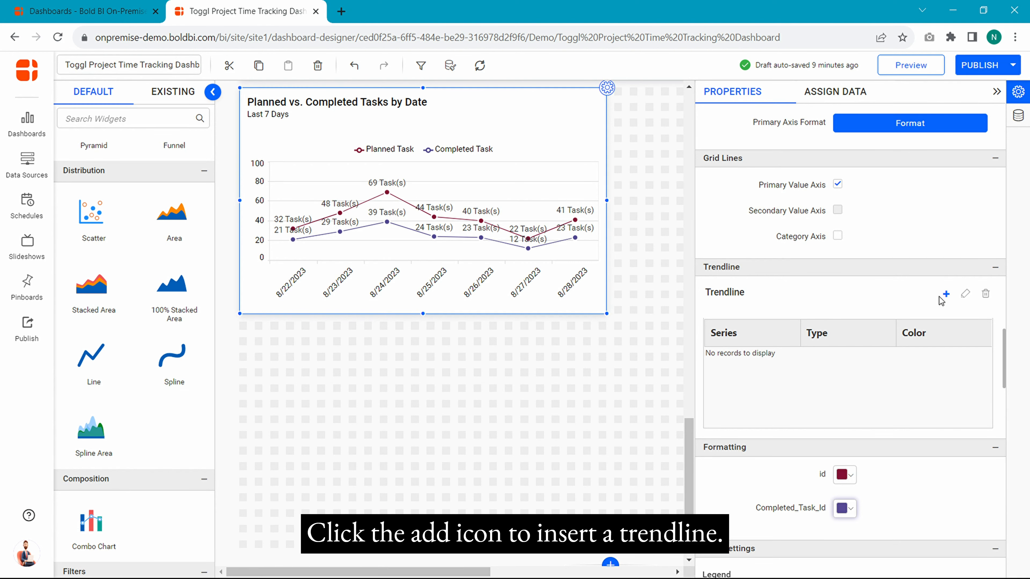
left_click(947, 293)
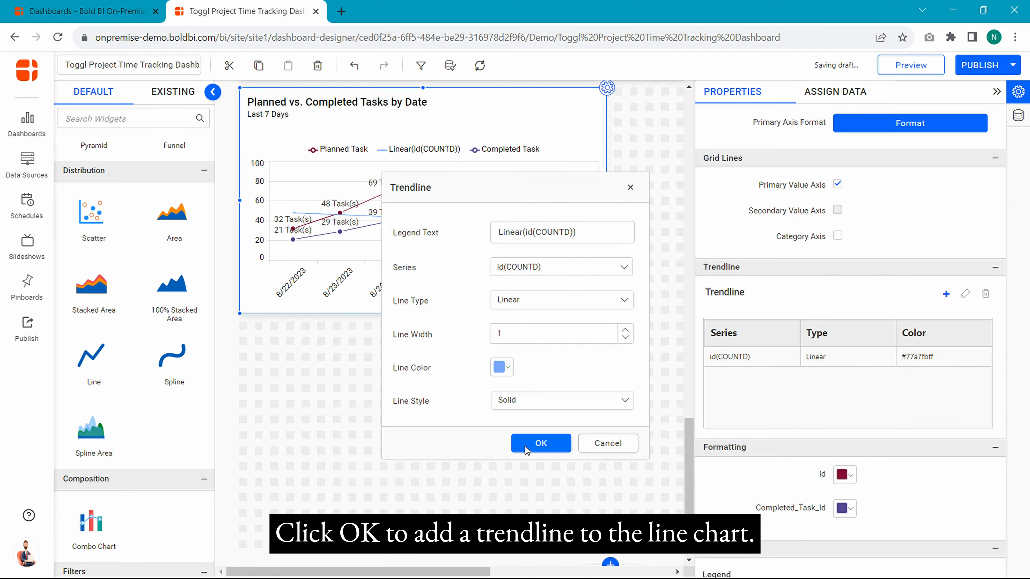
left_click(525, 446)
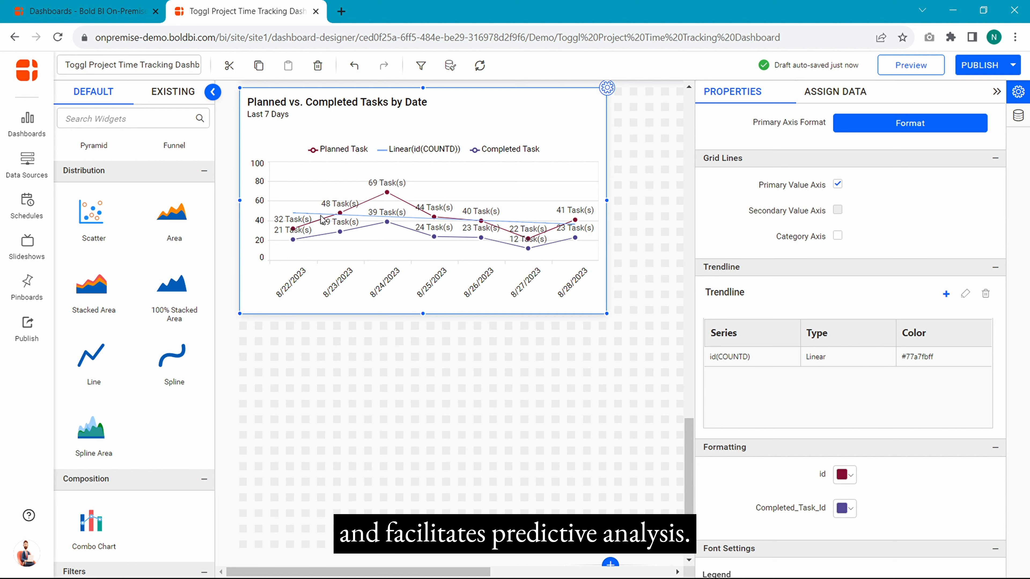
Examine the id(COUNTD) trendline's edit settings, including the available line types, line colors and line styles
left_click(854, 358)
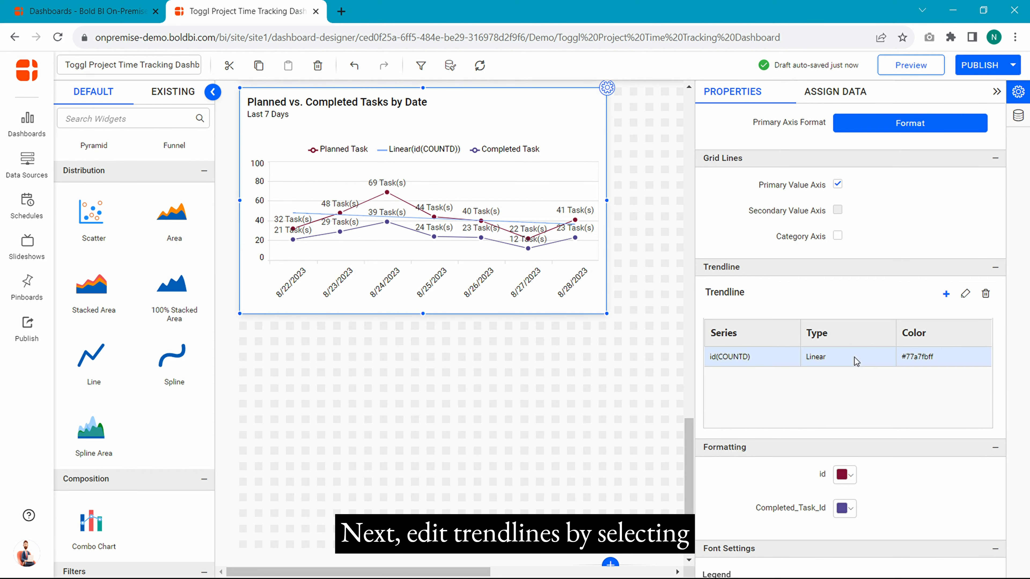
left_click(965, 295)
left_click(624, 300)
left_click(629, 316)
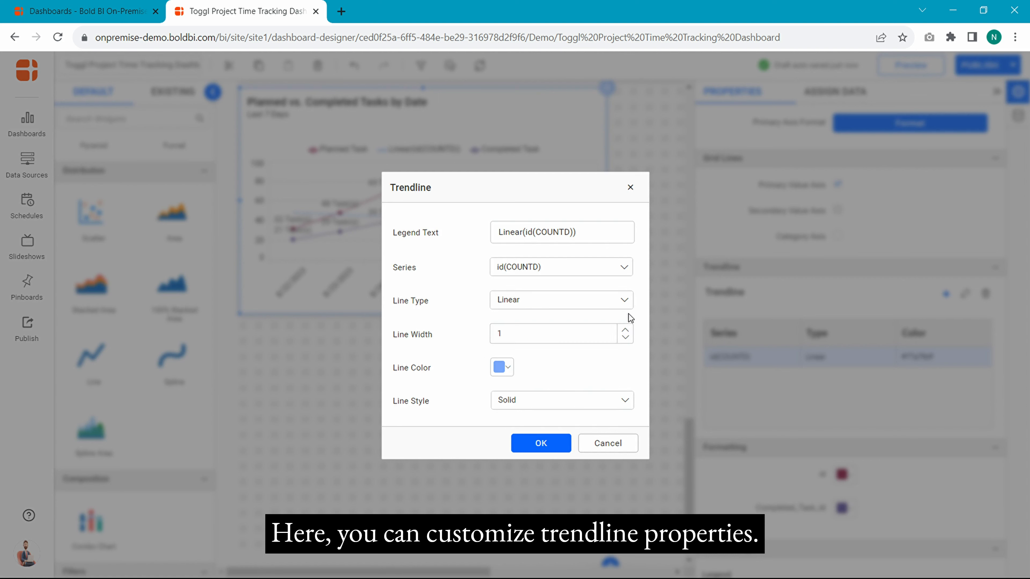
left_click(508, 375)
left_click(506, 373)
left_click(538, 400)
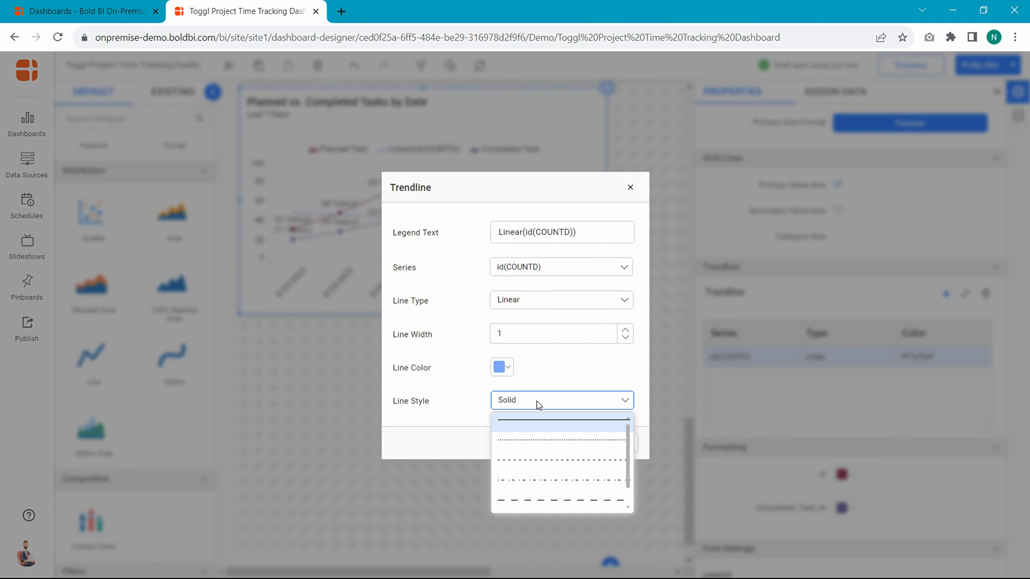
left_click(538, 400)
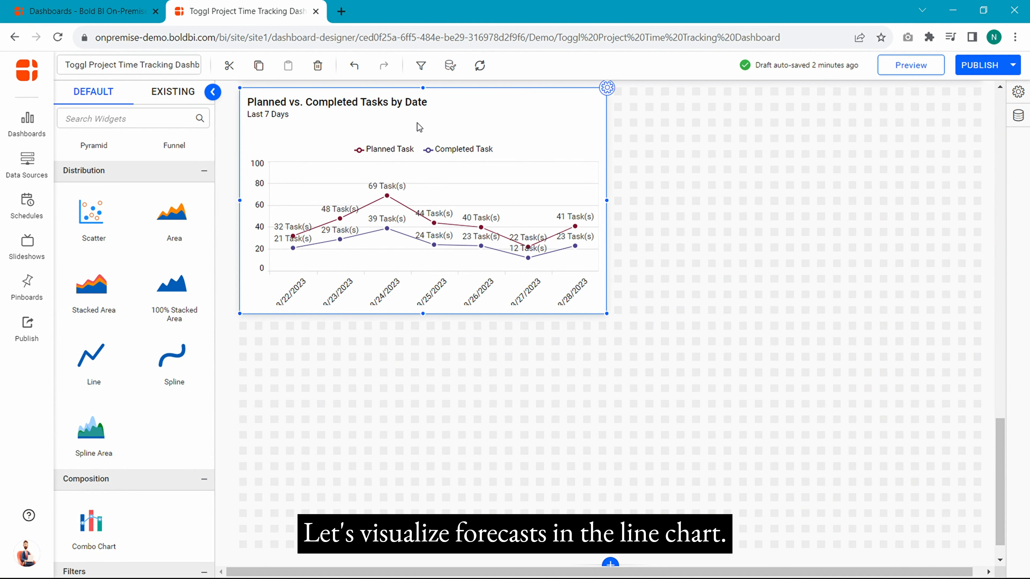
Remove the Planned Task value from the "Planned vs. Completed Tasks by Date" chart's assigned data
left_click(608, 89)
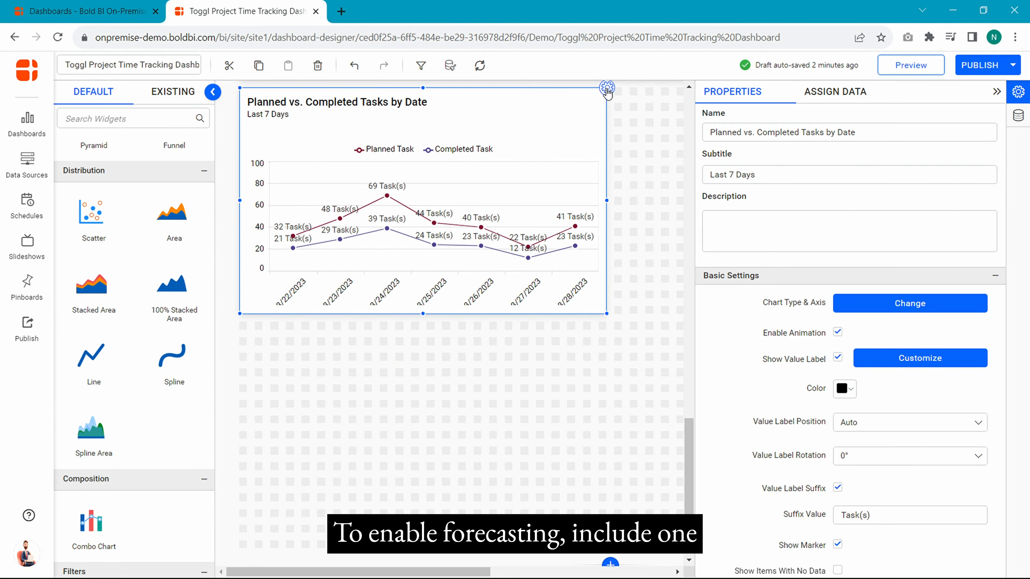
left_click(835, 92)
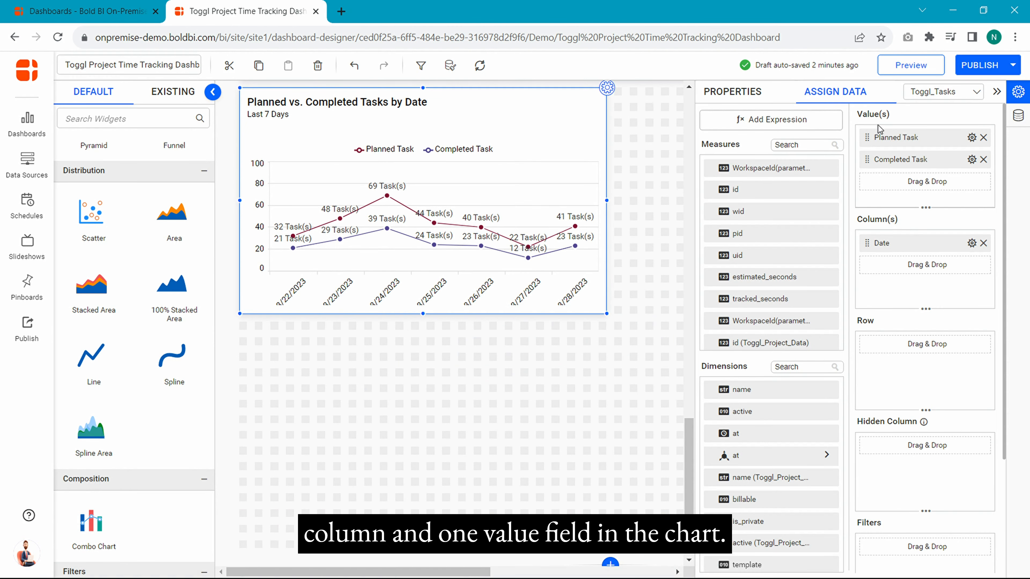
left_click(983, 137)
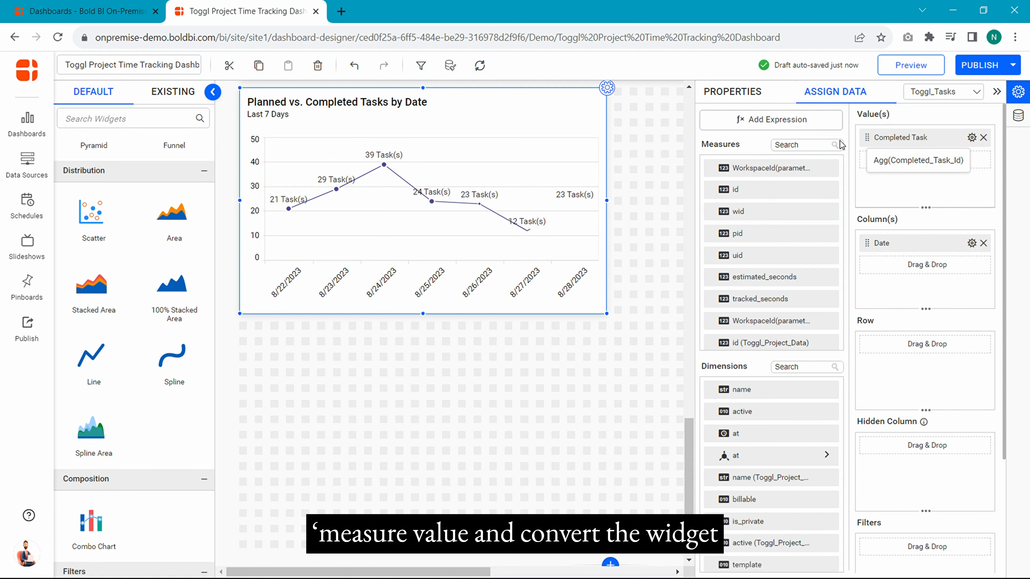
Rename the chart "Completed tasks trend" and enable its forecast with a length of 3 points and a 95% confidence interval
left_click(730, 93)
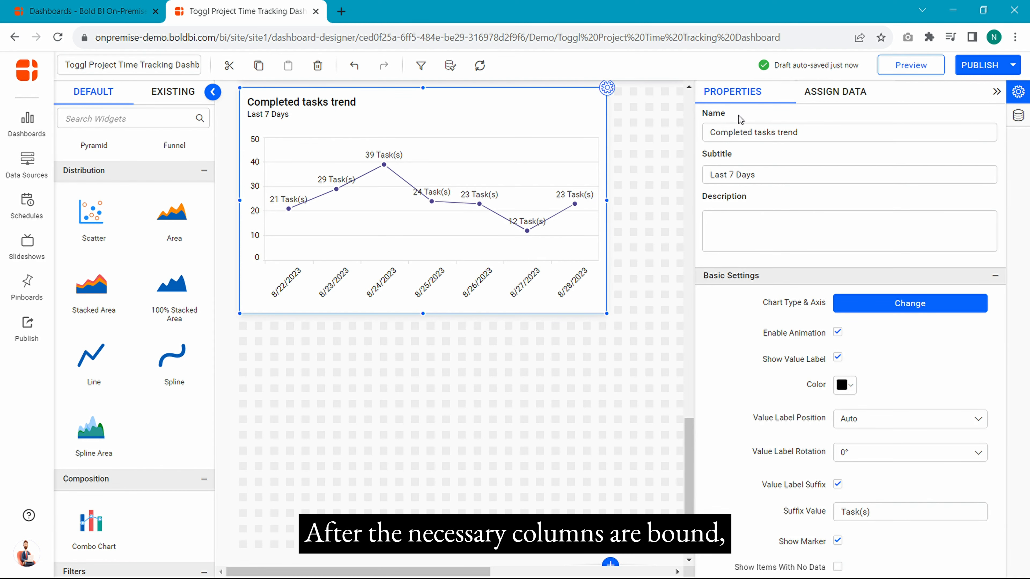
scroll(755, 143, "down", 10)
scroll(756, 147, "down", 8)
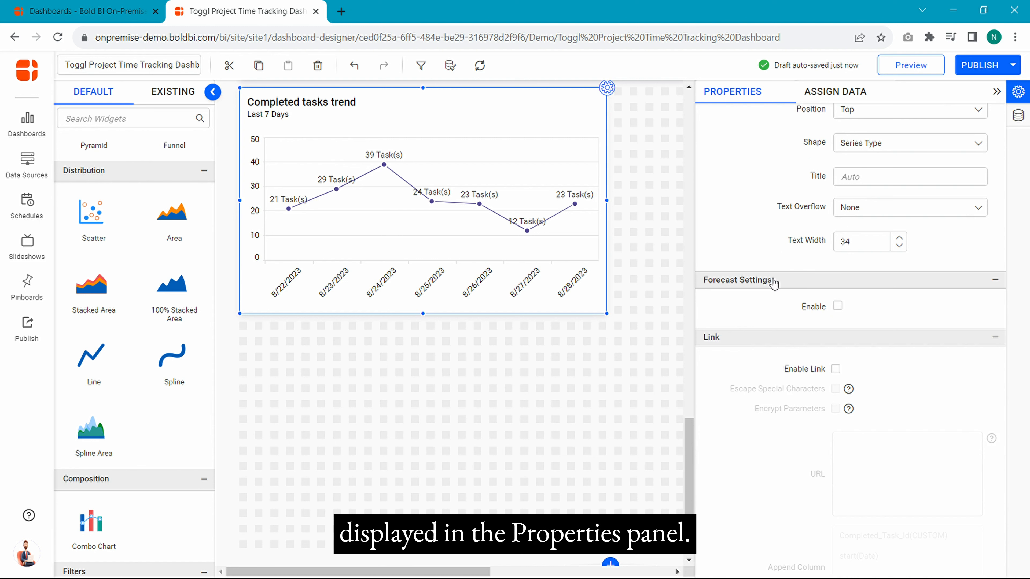
left_click(838, 307)
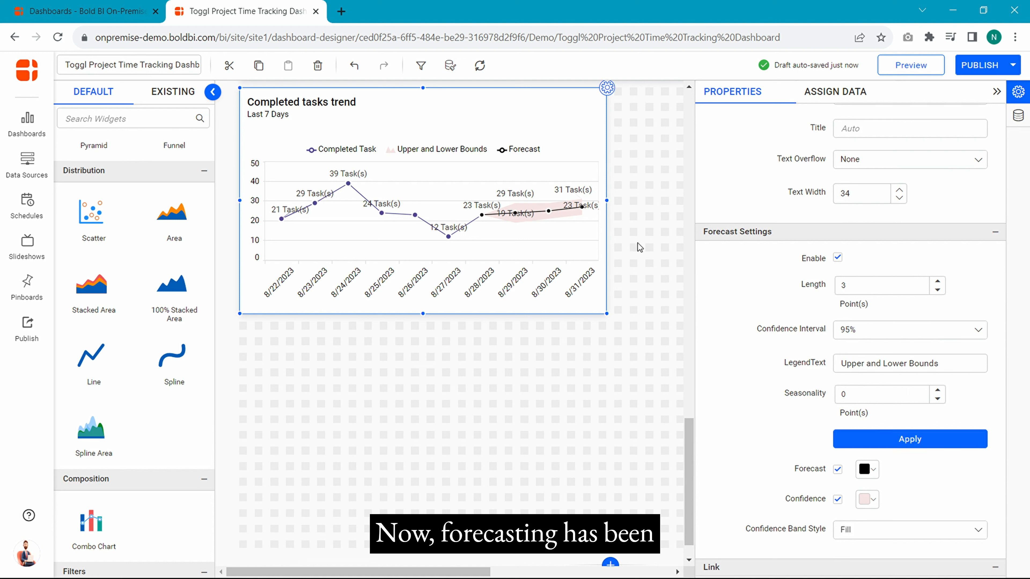
mouse_move(548, 213)
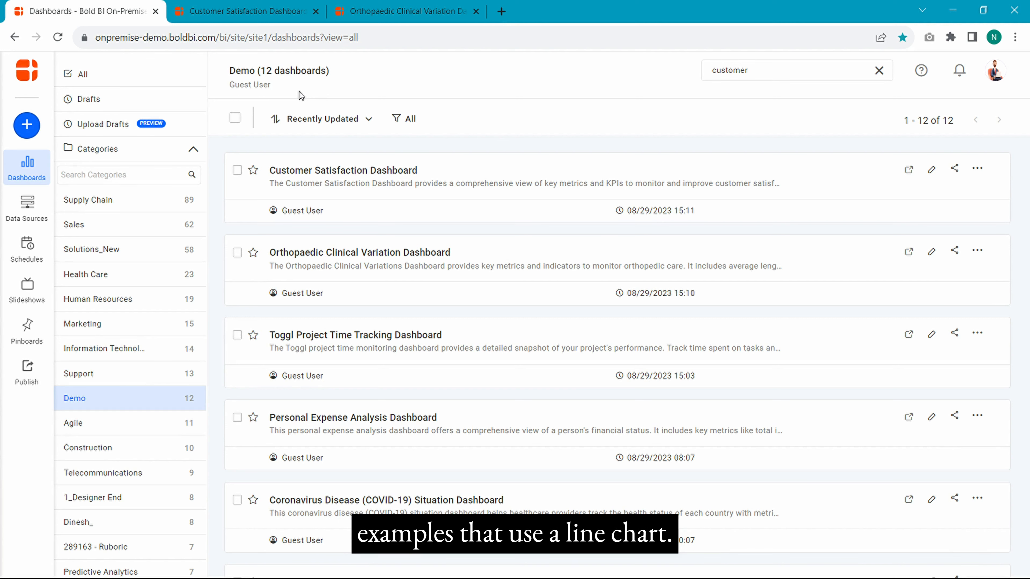
In the Customer Satisfaction Dashboard, toggle the NPS and CES series of the Net Promoter Score vs. Customer Effort Score chart off and on
left_click(283, 13)
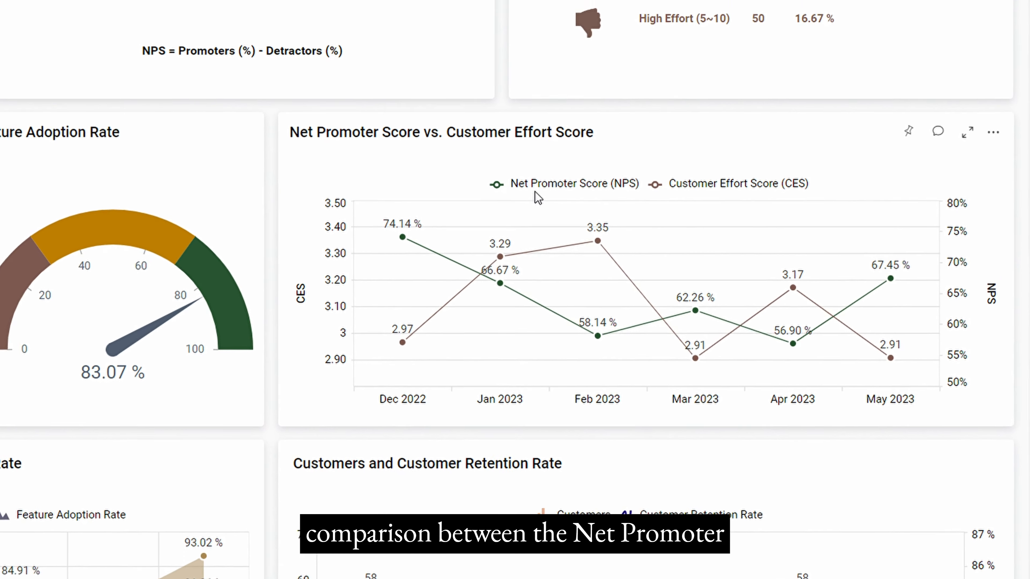
left_click(536, 187)
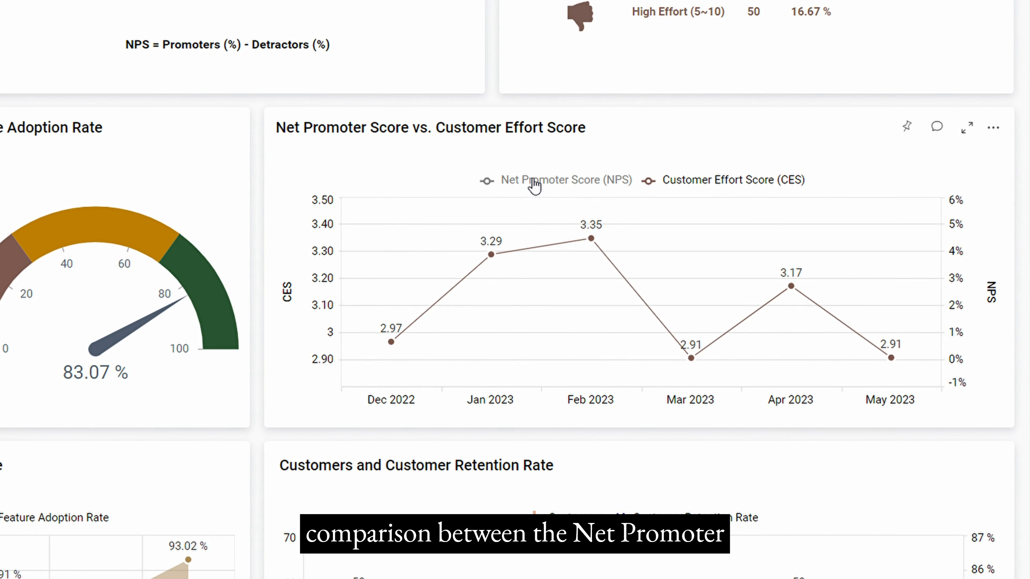
left_click(536, 187)
left_click(684, 182)
left_click(684, 183)
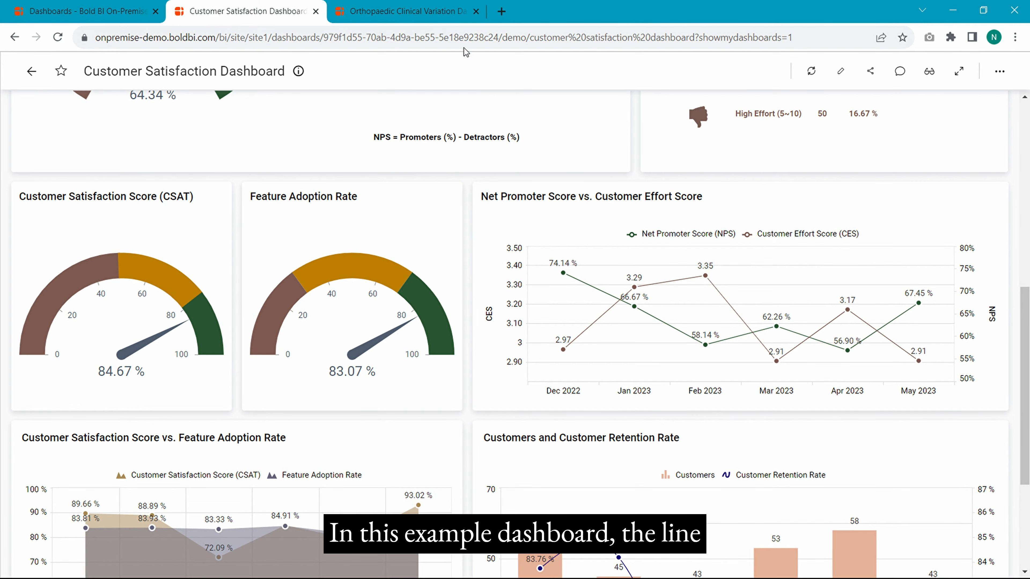
In the Orthopaedic Clinical Variation Dashboard, toggle the Implant Failure Rate and Pain Management Score series off and on in their weekly line chart
left_click(435, 20)
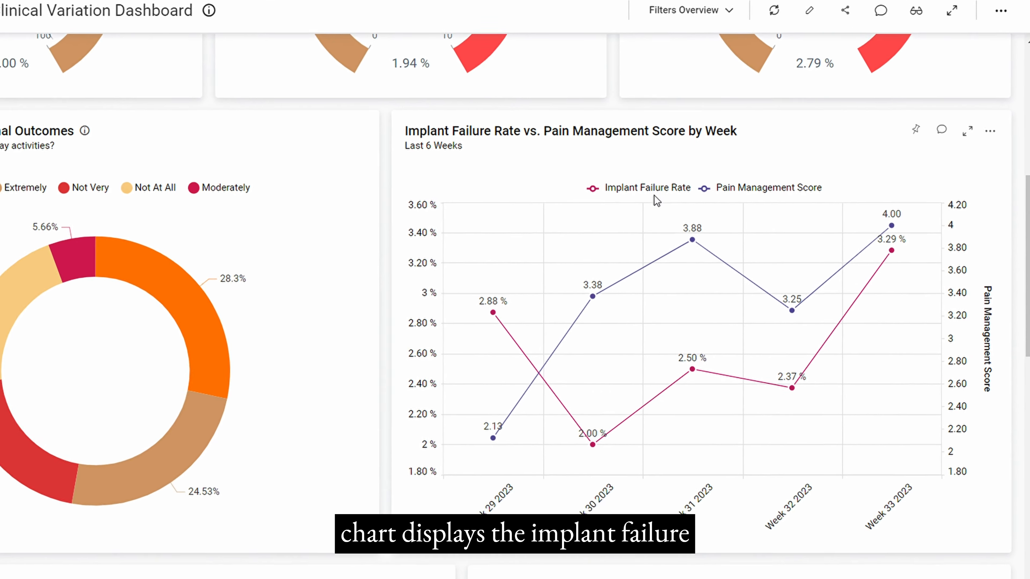
left_click(596, 160)
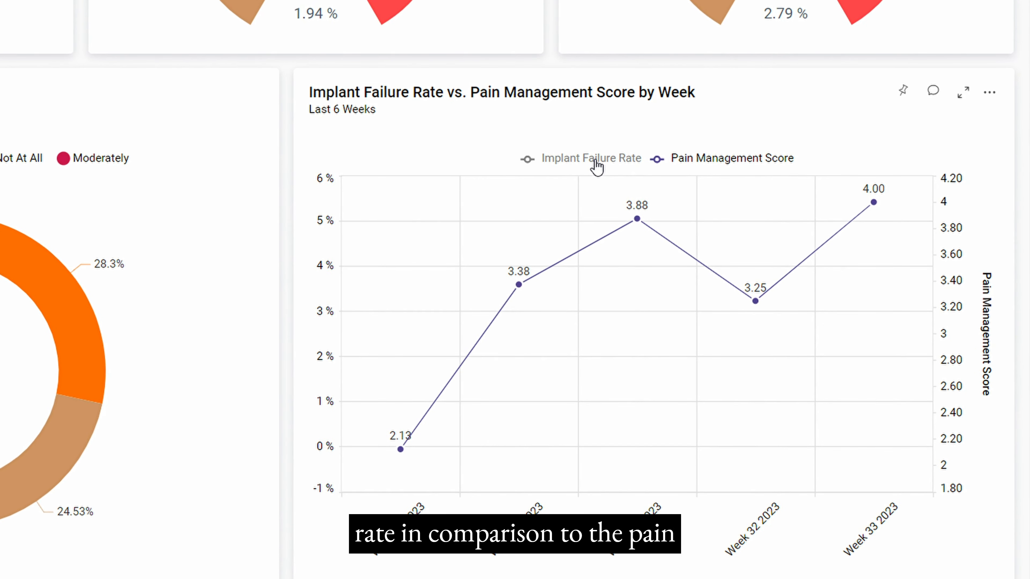
left_click(596, 160)
left_click(675, 160)
left_click(676, 160)
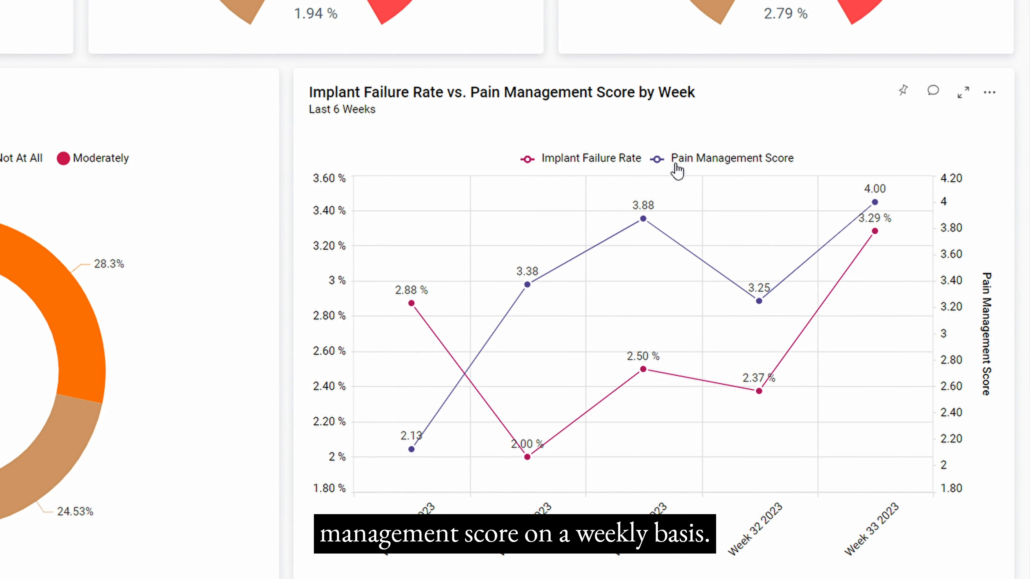